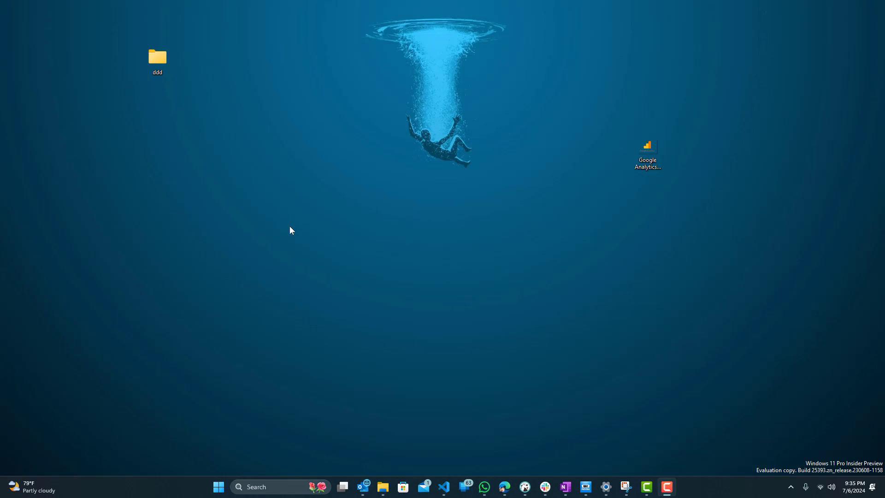
# Move the ddd folder to the desktop's top centre and preview the Google Analytics PNG briefly
pyautogui.moveTo(162, 63); pyautogui.dragTo(336, 115)
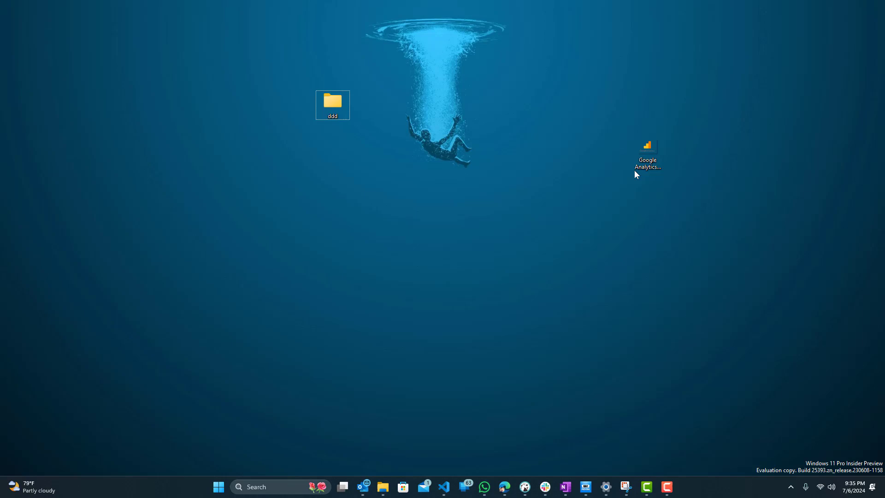
pyautogui.click(651, 164)
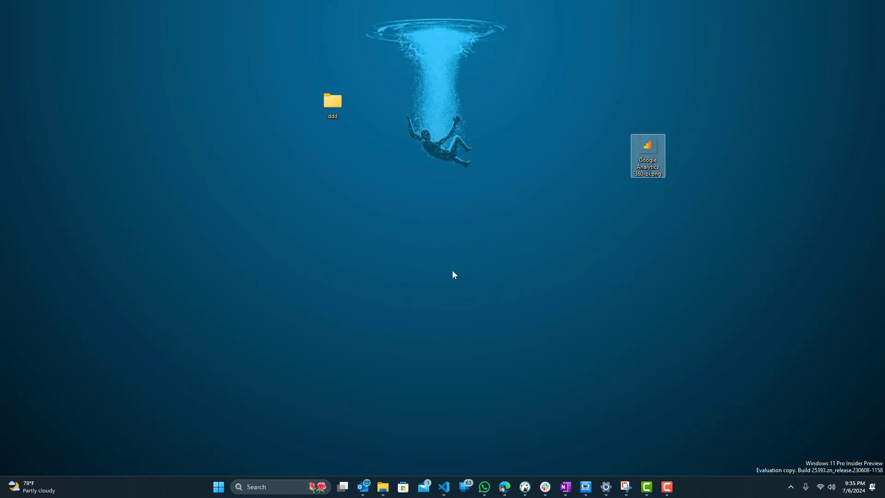
pyautogui.press('Return')
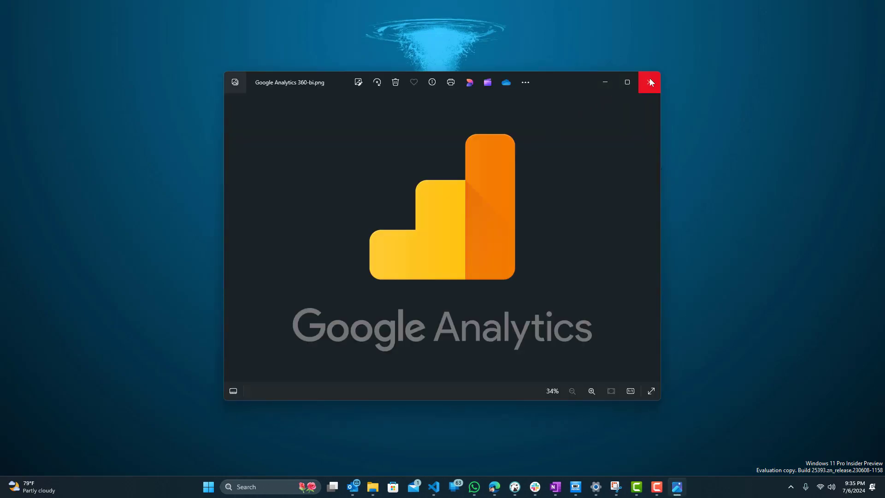
pyautogui.click(649, 82)
pyautogui.click(331, 112)
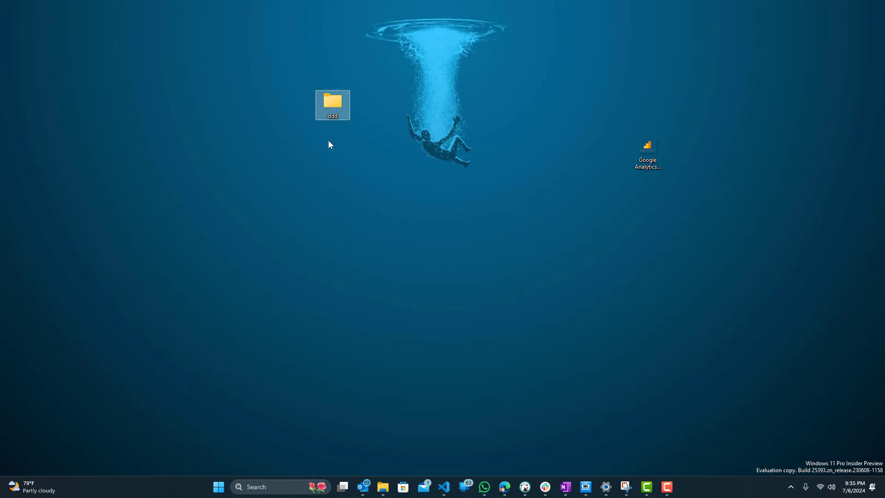
pyautogui.click(367, 164)
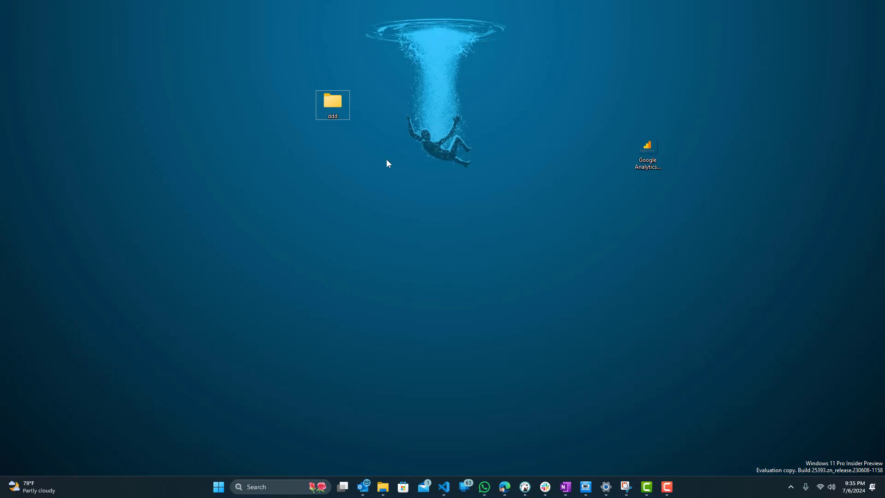
# Open ddd Properties via Show more options and launch Change Icon from the Customize tab
pyautogui.rightClick(328, 109)
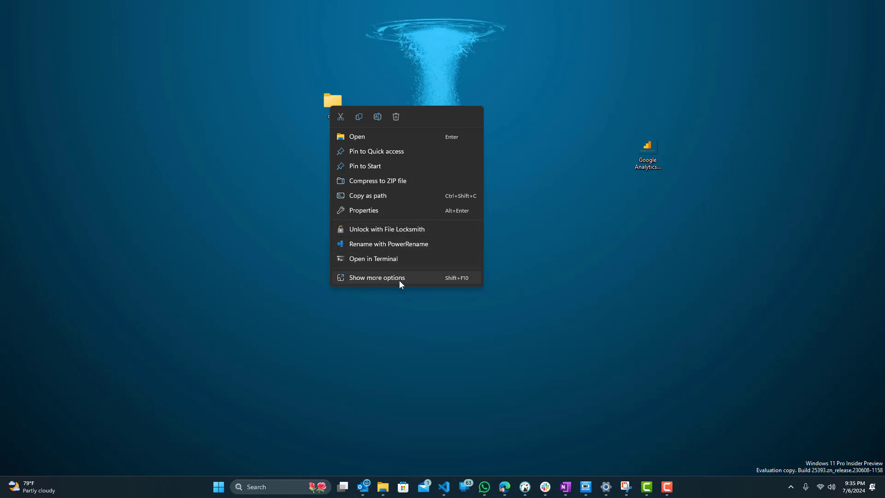
pyautogui.click(384, 278)
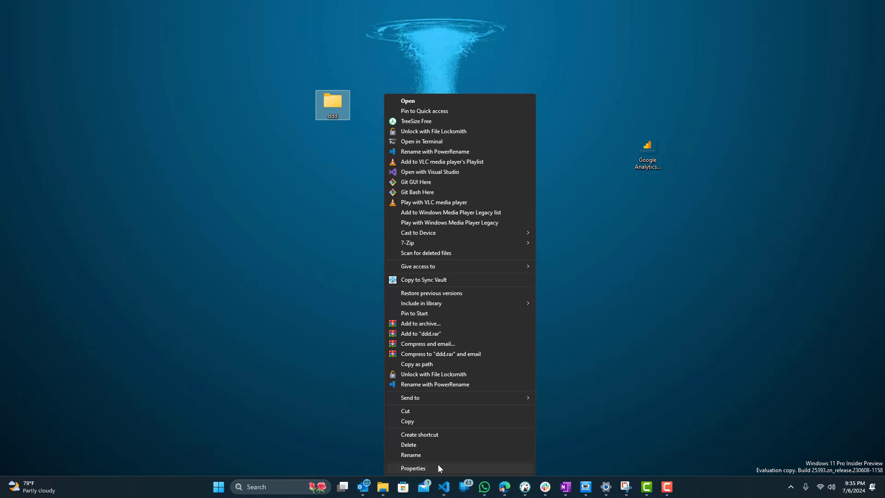
pyautogui.click(437, 468)
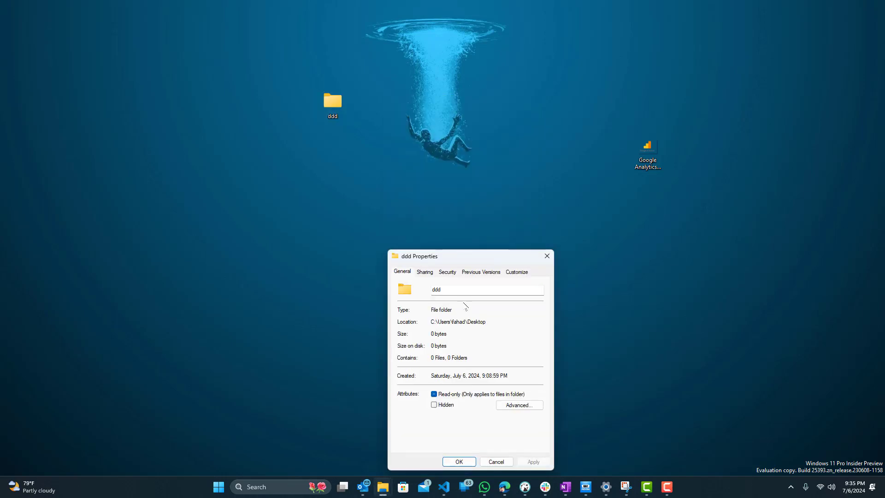
pyautogui.moveTo(471, 254); pyautogui.dragTo(412, 109)
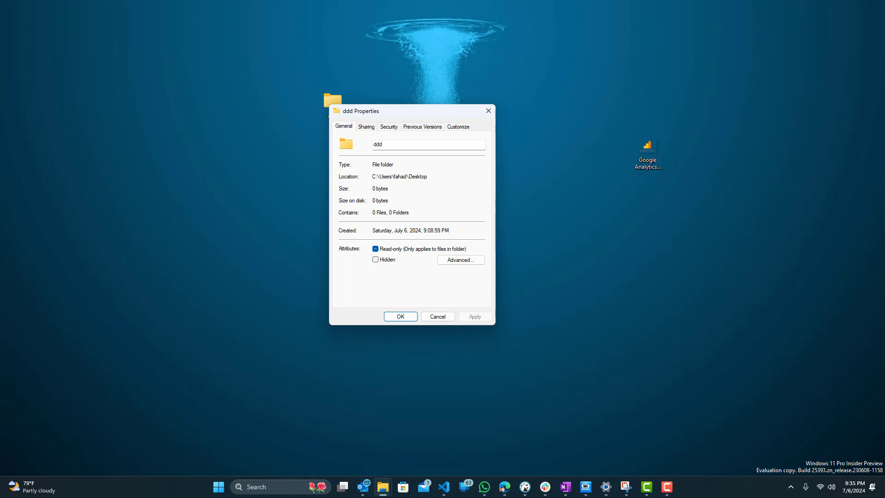
pyautogui.click(261, 422)
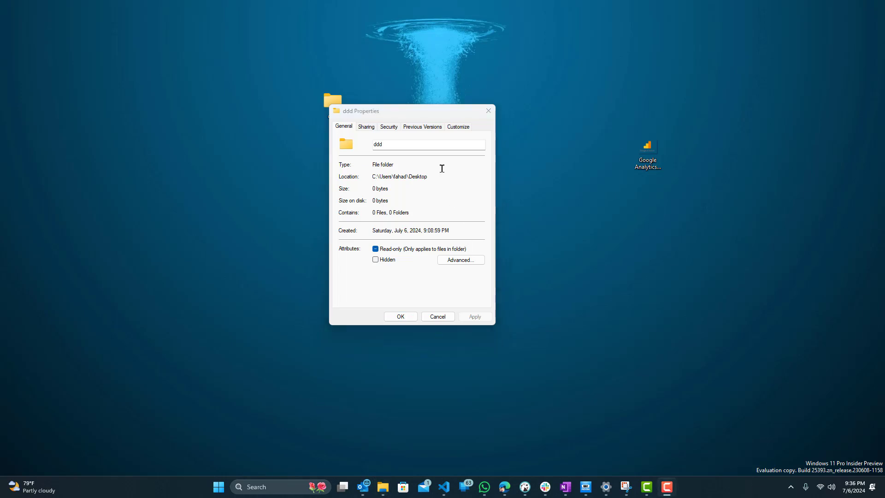
pyautogui.click(456, 126)
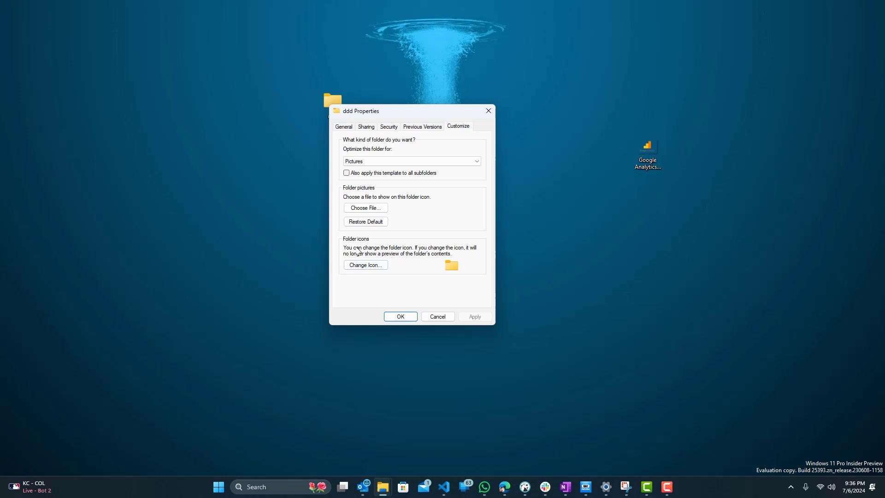
pyautogui.click(360, 266)
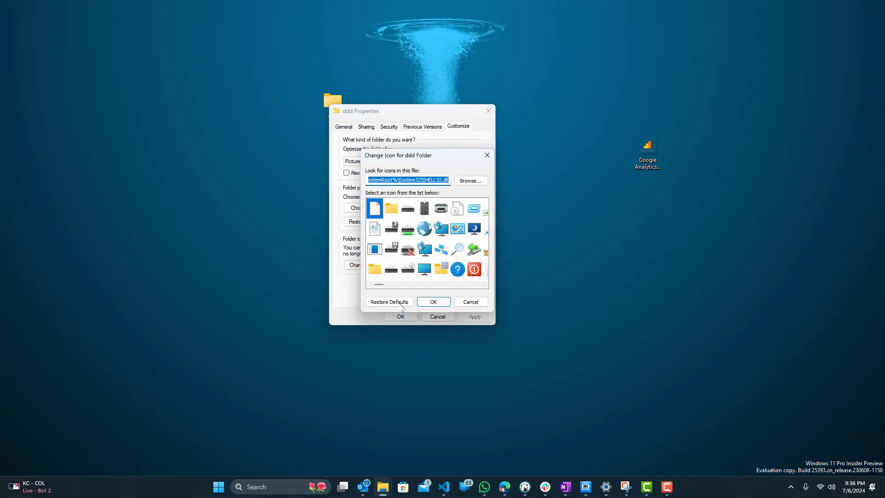
pyautogui.moveTo(379, 285)
pyautogui.mouseDown()
pyautogui.moveTo(477, 282)
pyautogui.moveTo(379, 282)
pyautogui.mouseUp()
pyautogui.click(432, 180)
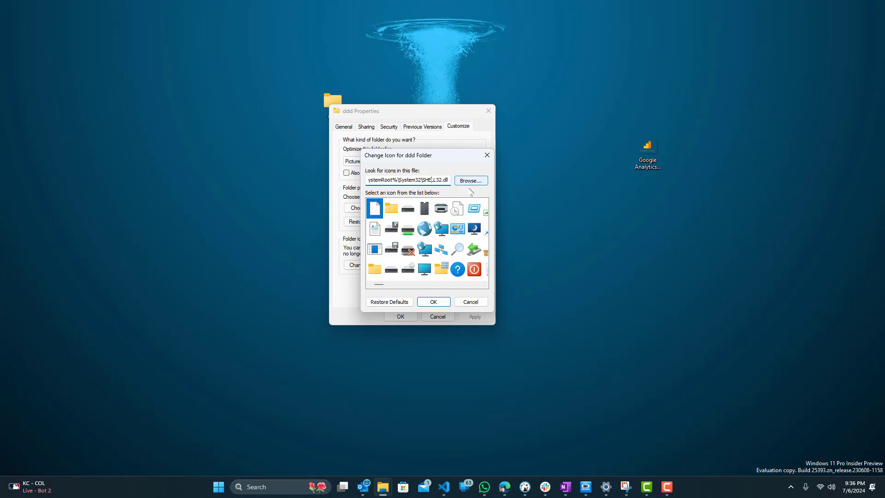
pyautogui.moveTo(533, 187); pyautogui.dragTo(648, 164)
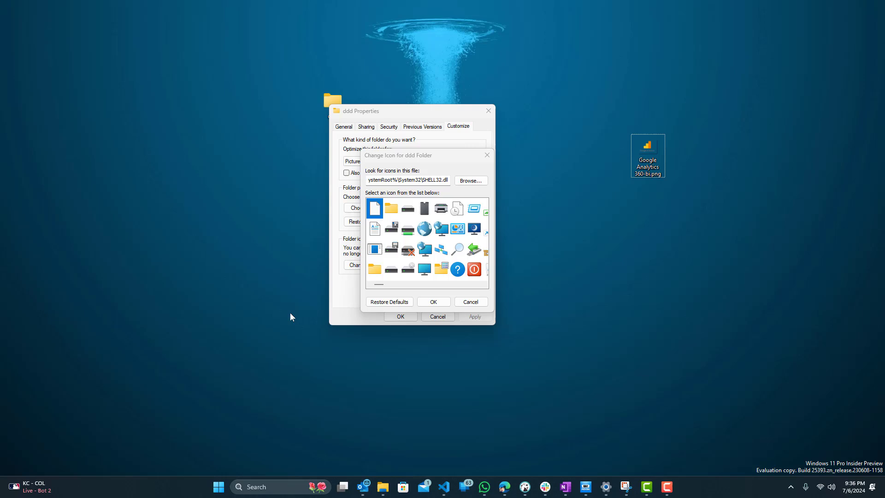
pyautogui.click(402, 285)
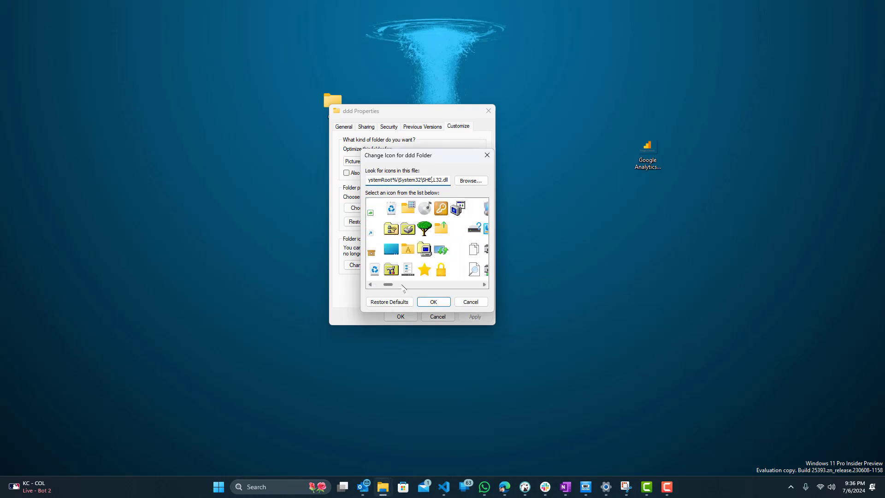
pyautogui.moveTo(388, 286); pyautogui.dragTo(378, 286)
pyautogui.click(638, 167)
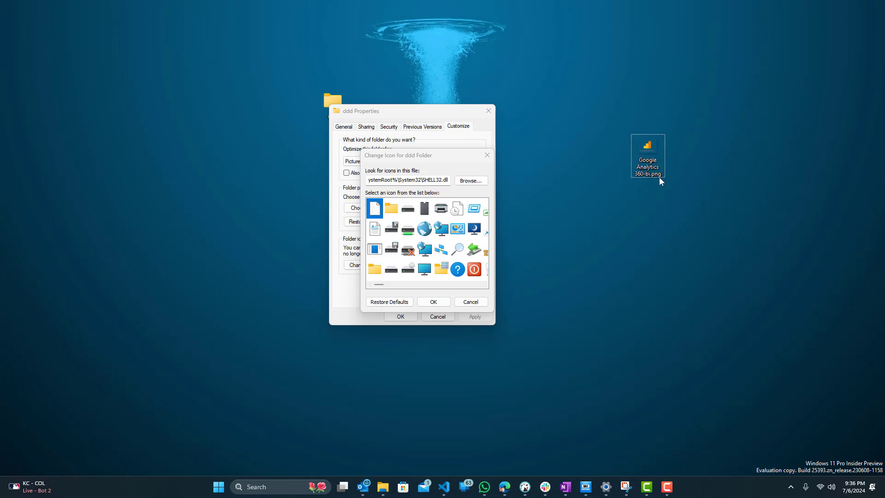
# Load Google Analytics 360-bi.png into CloudConvert and convert it to ICO
pyautogui.moveTo(656, 172)
pyautogui.hotkey('alt', 'Tab')
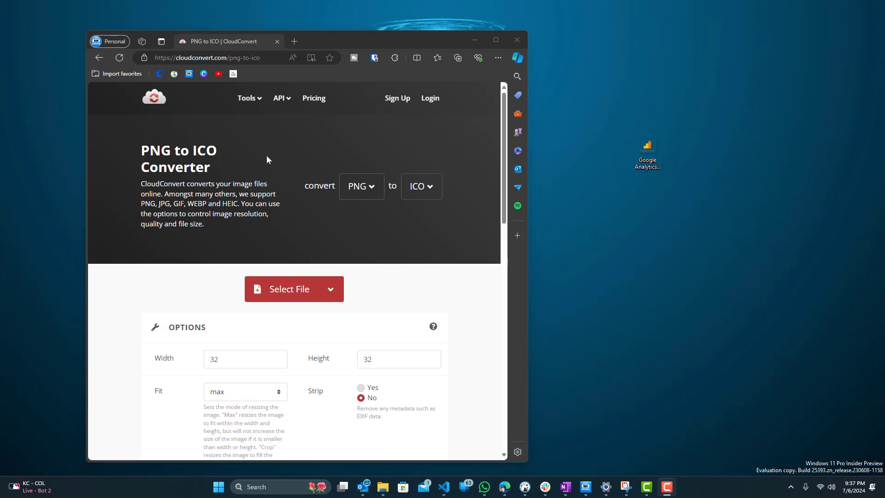
pyautogui.scroll(-1, 249, 90)
pyautogui.scroll(-3, 464, 174)
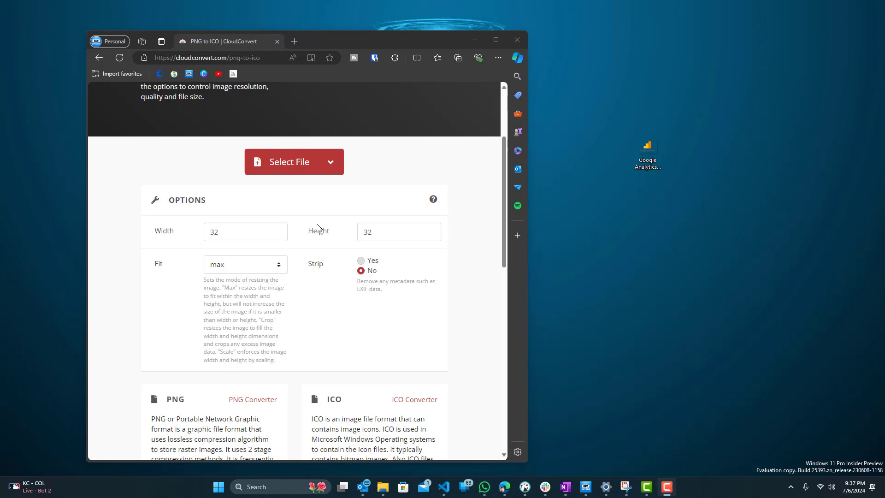
pyautogui.moveTo(646, 158); pyautogui.dragTo(316, 154)
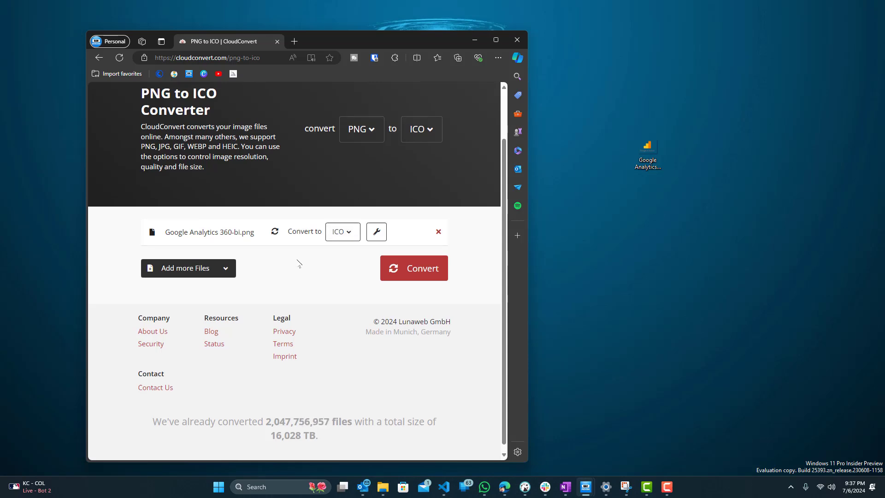
pyautogui.scroll(2, 272, 210)
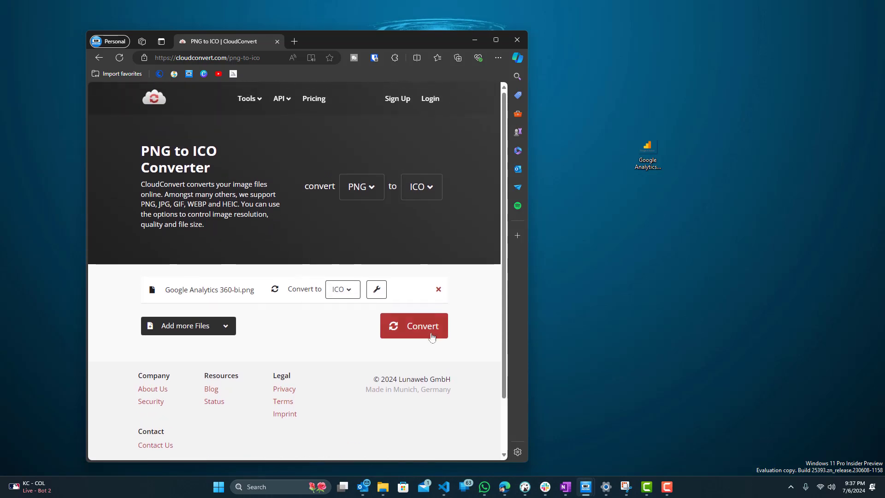
pyautogui.click(429, 333)
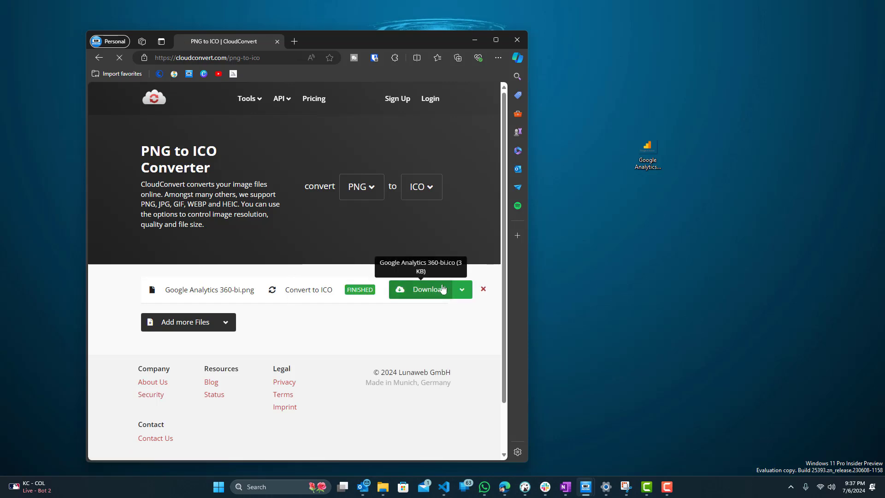
# Download Google Analytics 360-bi.ico and drop it onto the desktop beside the PNG
pyautogui.click(447, 288)
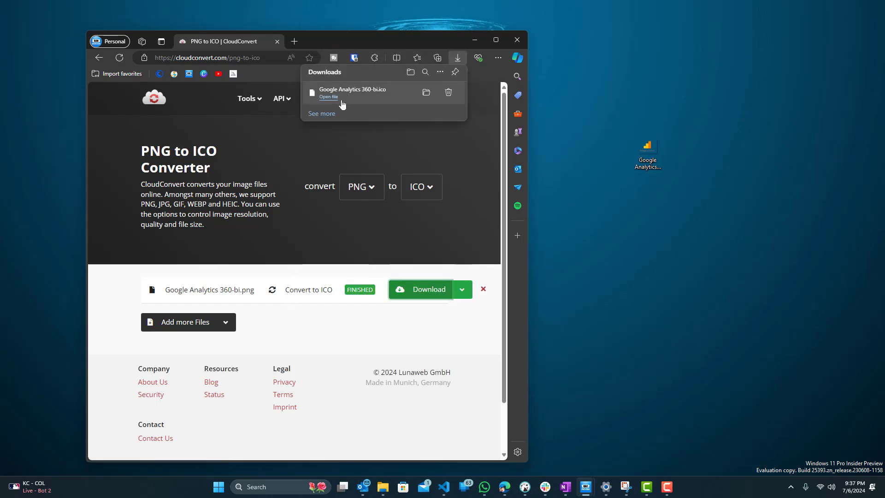
pyautogui.moveTo(342, 95); pyautogui.dragTo(639, 65)
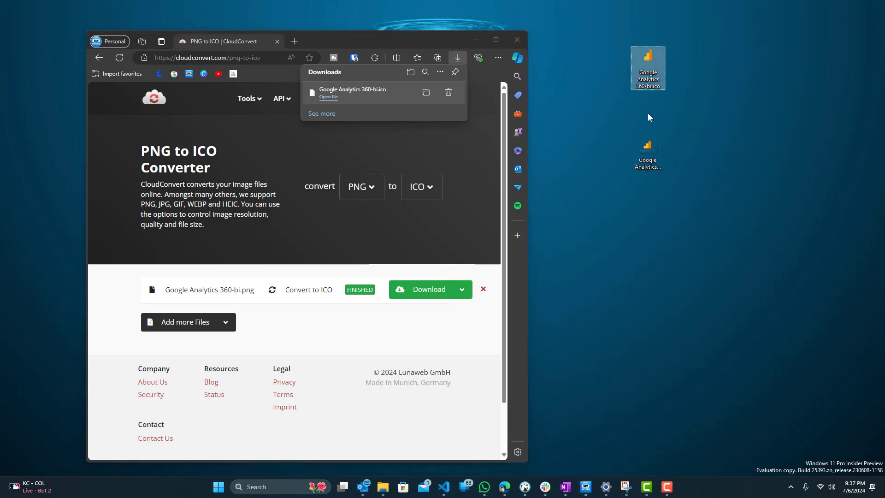
pyautogui.click(647, 155)
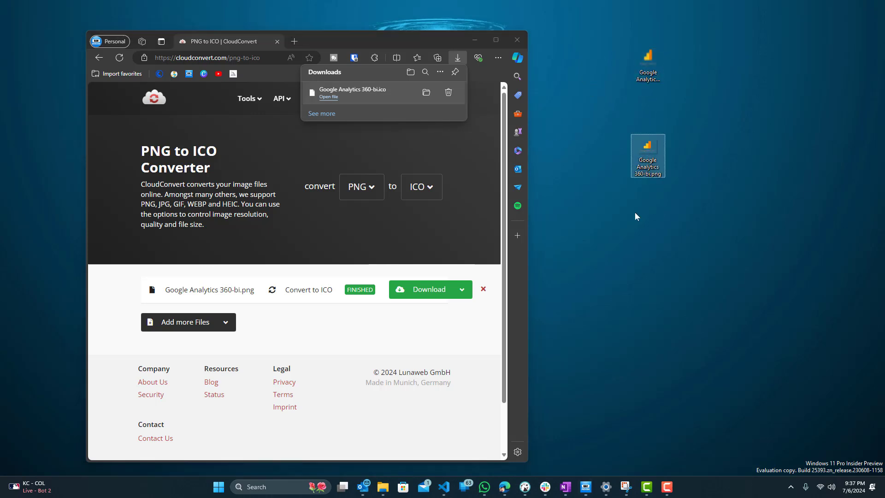
# Minimize the browser, reposition the new ICO on the desktop, and browse for an icon file
pyautogui.click(478, 37)
pyautogui.click(478, 37)
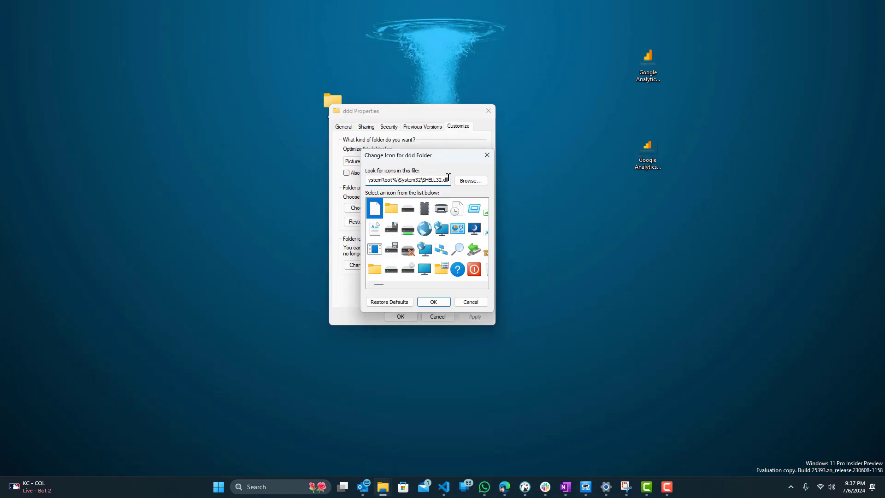
pyautogui.moveTo(648, 58); pyautogui.dragTo(613, 100)
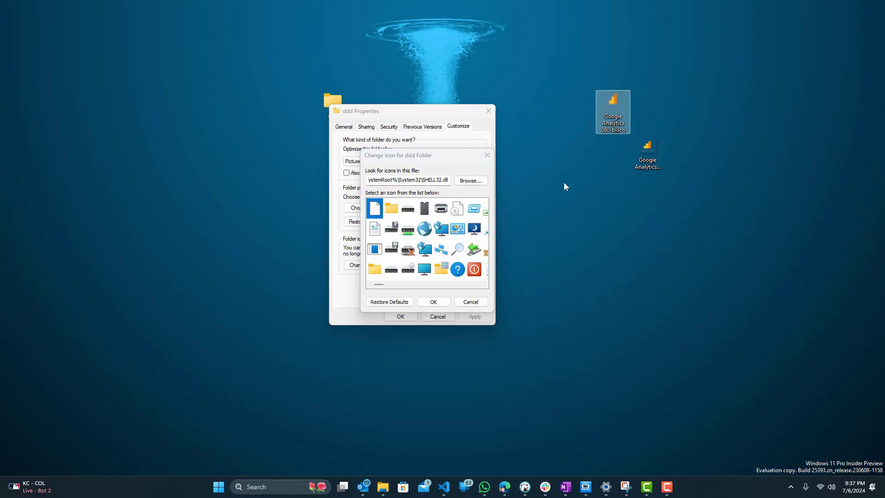
pyautogui.click(477, 181)
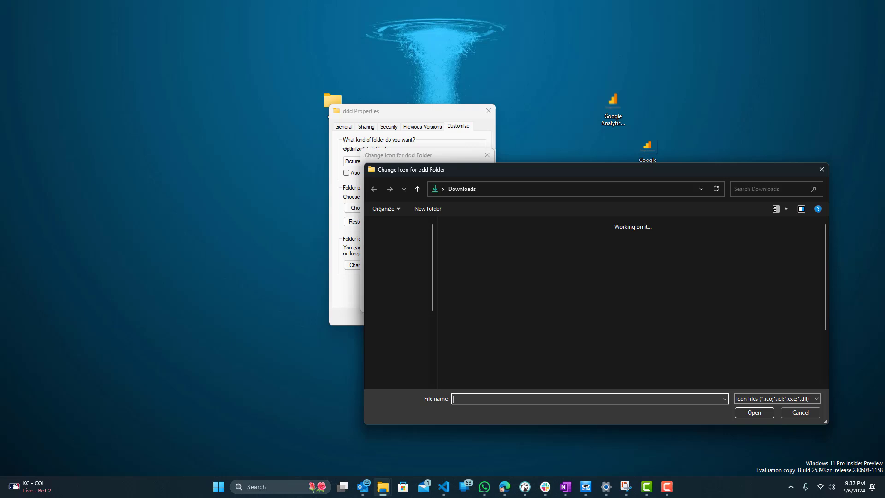
pyautogui.moveTo(414, 169); pyautogui.dragTo(336, 139)
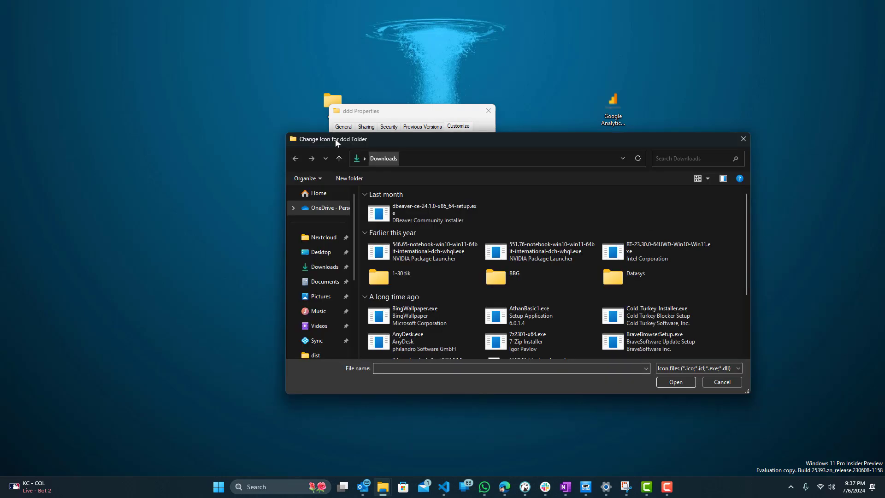
# Pick Google Analytics 360-bi.ico from the Desktop with the Icon files filter and open it
pyautogui.click(326, 253)
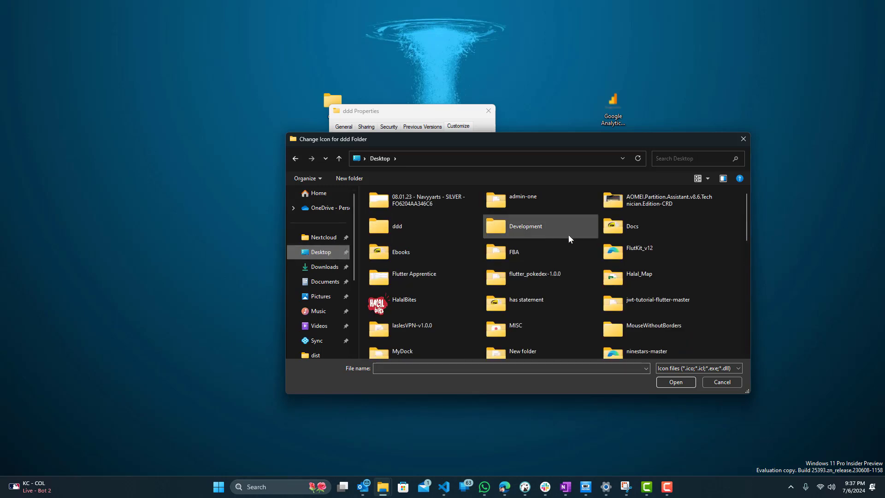
pyautogui.scroll(-15, 581, 240)
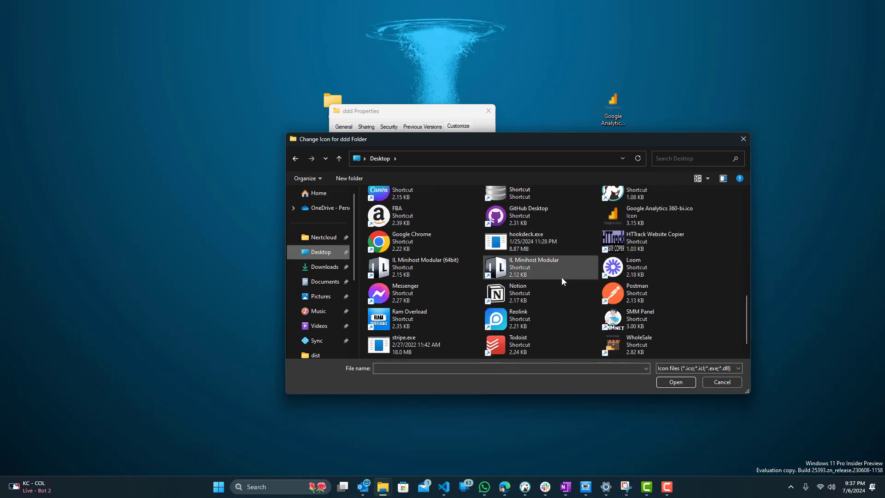
pyautogui.scroll(2, 643, 274)
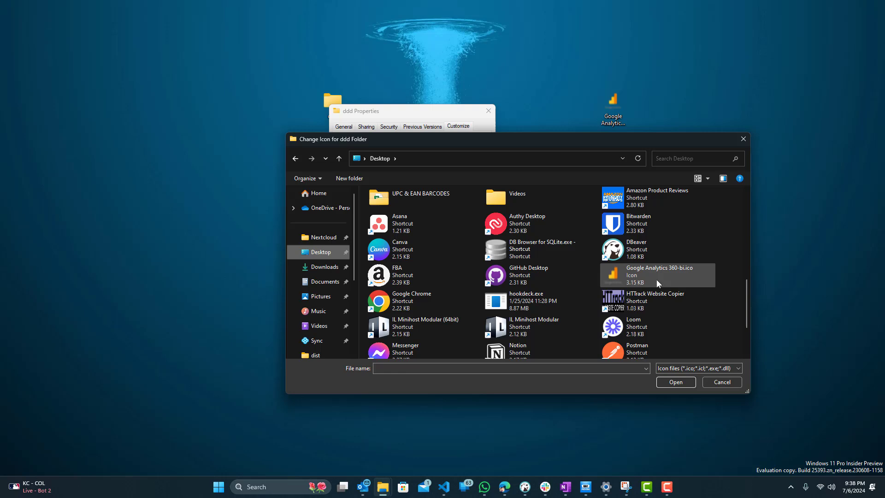
pyautogui.click(657, 280)
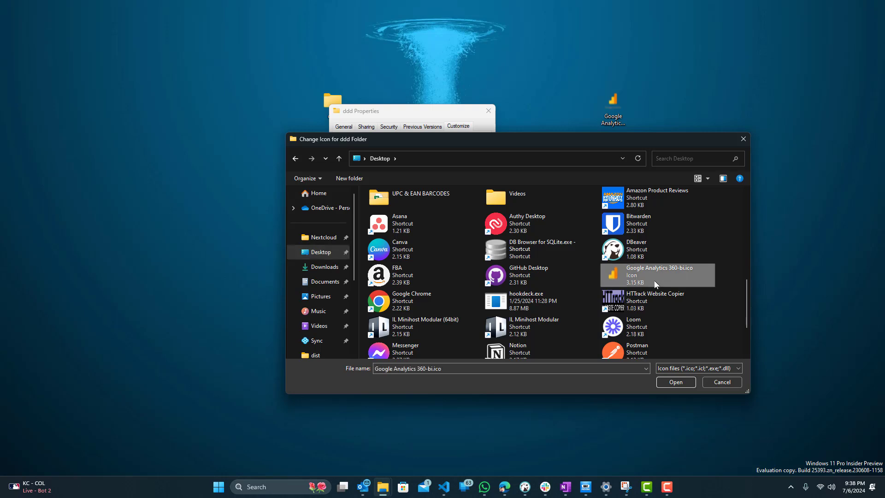
pyautogui.click(698, 367)
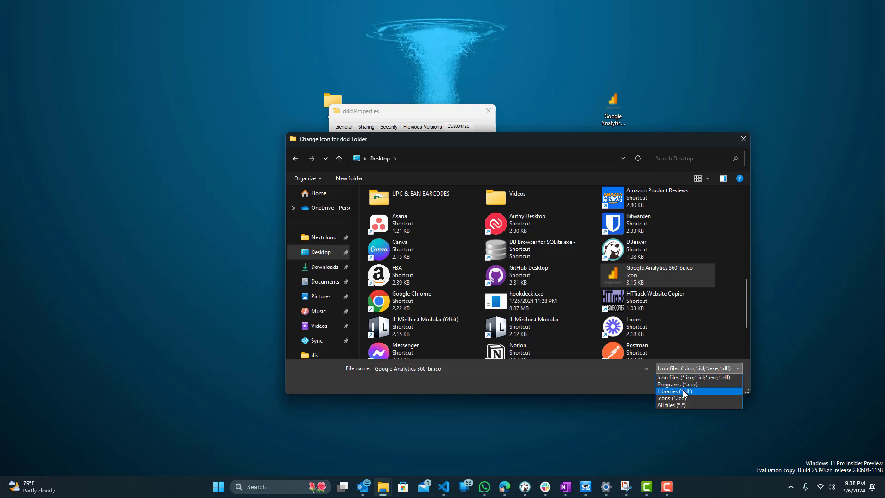
pyautogui.click(611, 387)
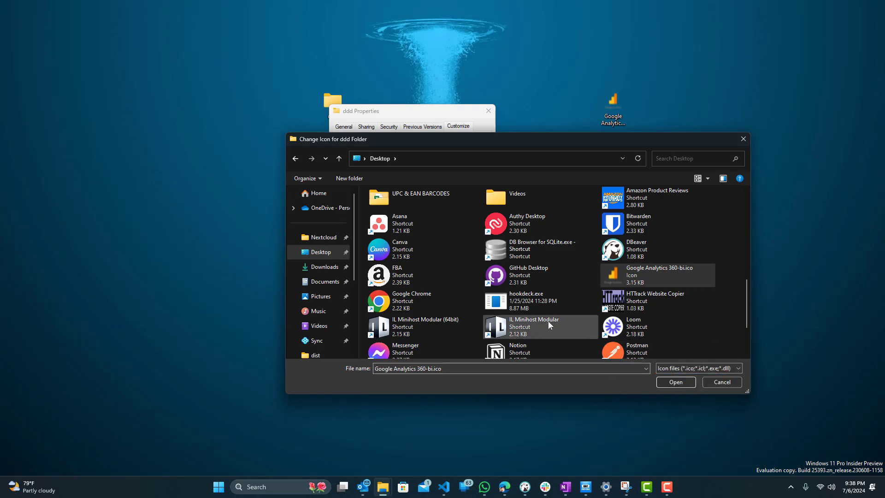
pyautogui.click(679, 385)
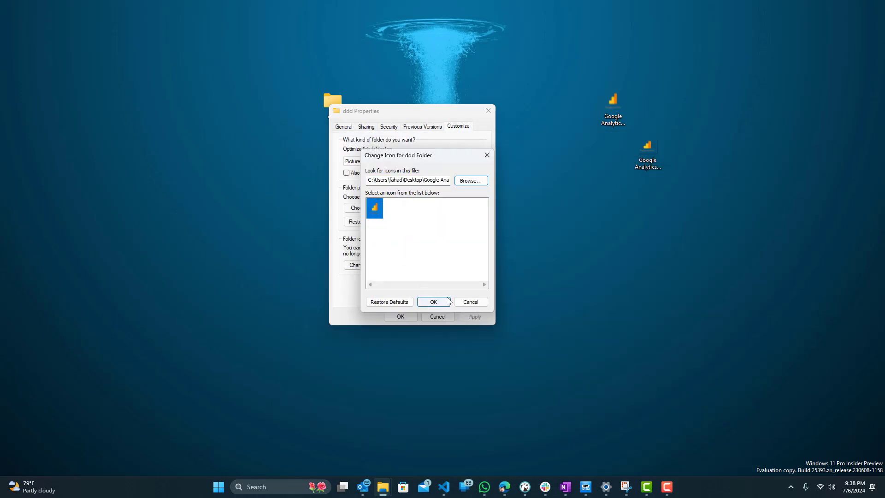
# Confirm the Google Analytics icon, apply it, and close ddd Properties with OK
pyautogui.click(439, 302)
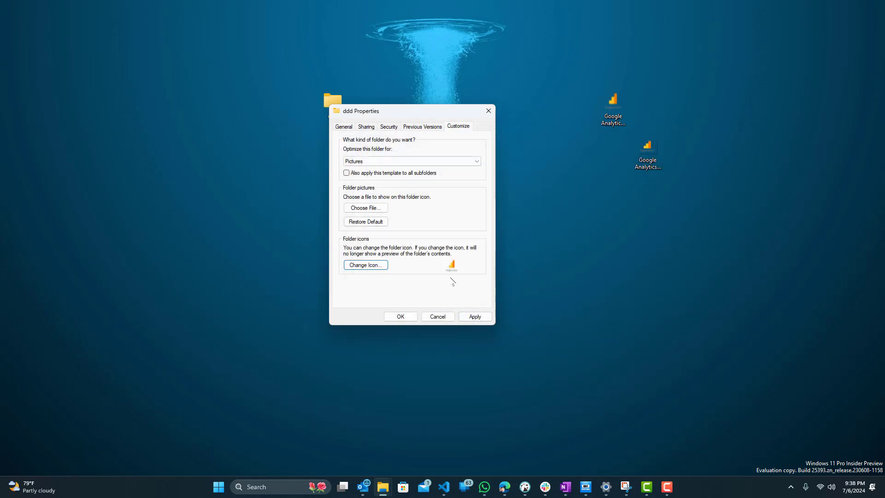
pyautogui.click(474, 316)
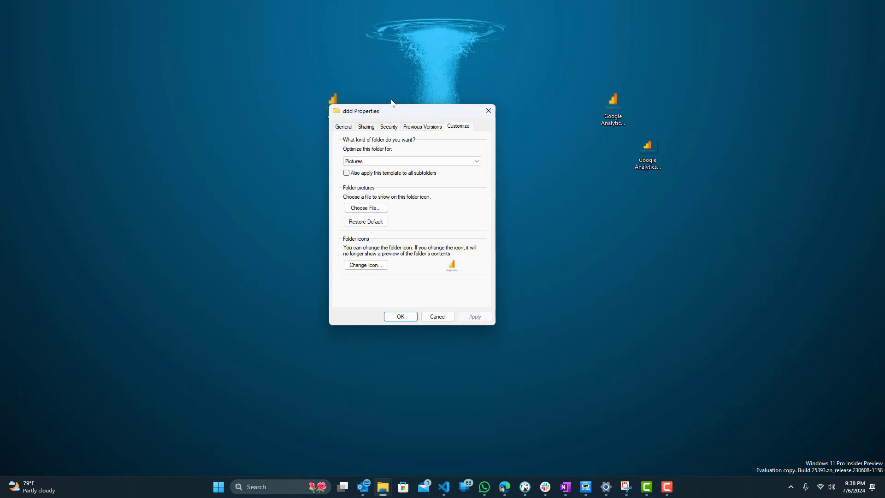
pyautogui.click(336, 105)
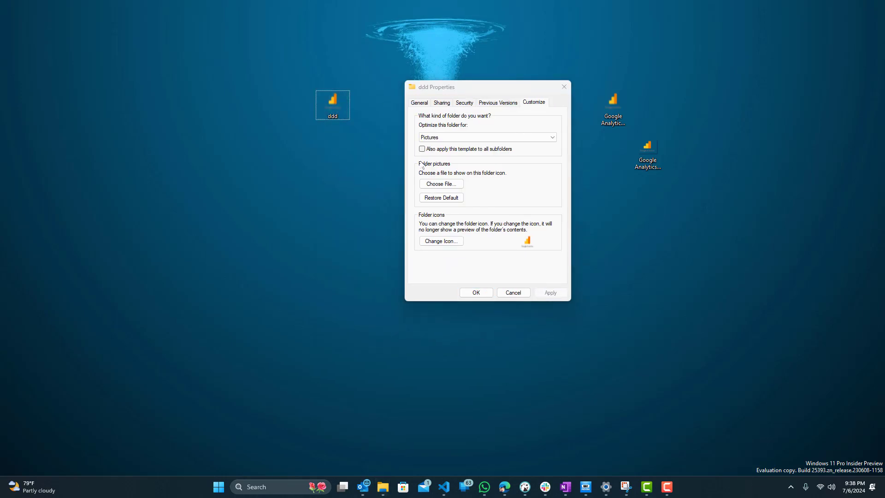
pyautogui.click(614, 102)
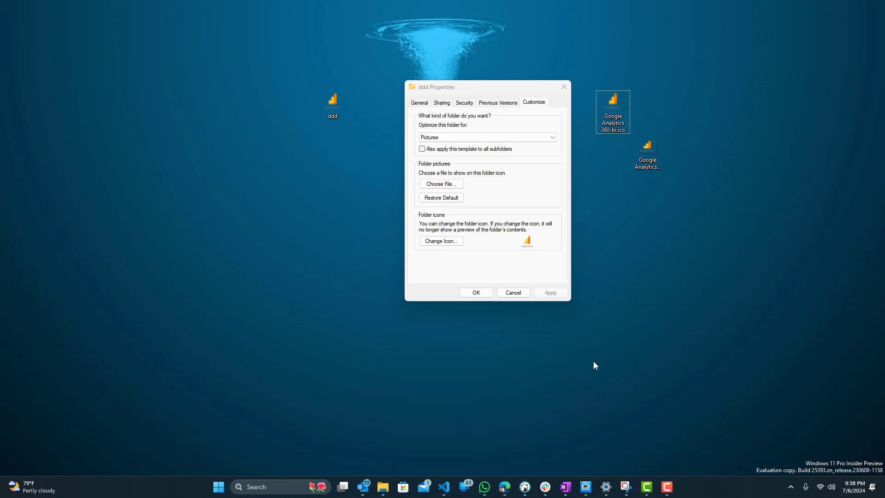
pyautogui.click(337, 104)
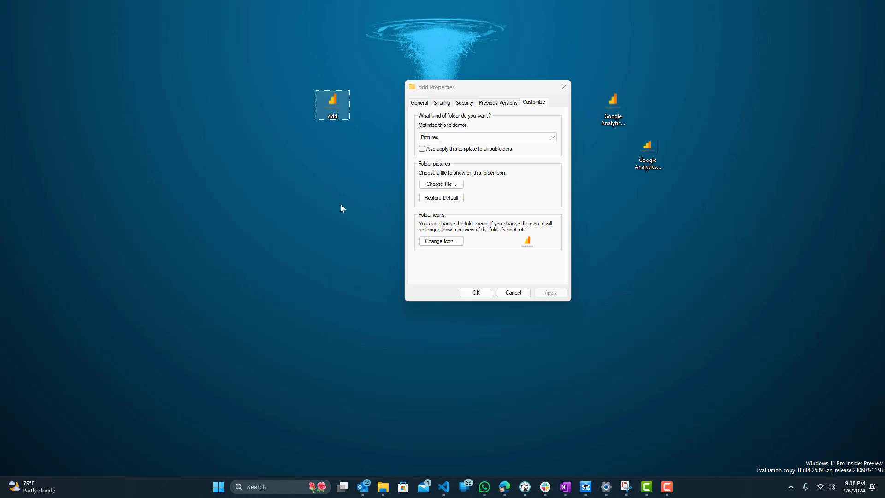
pyautogui.click(487, 291)
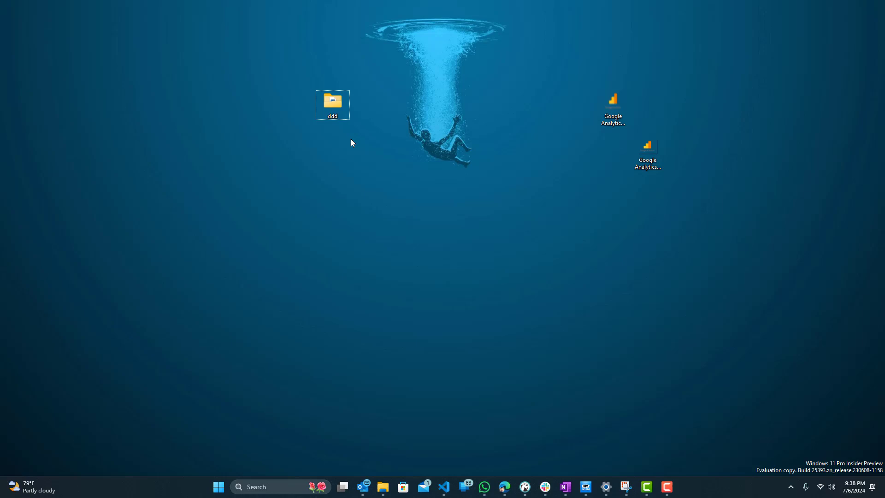
# Refresh the desktop twice so ddd displays the orange Google Analytics icon
pyautogui.rightClick(400, 108)
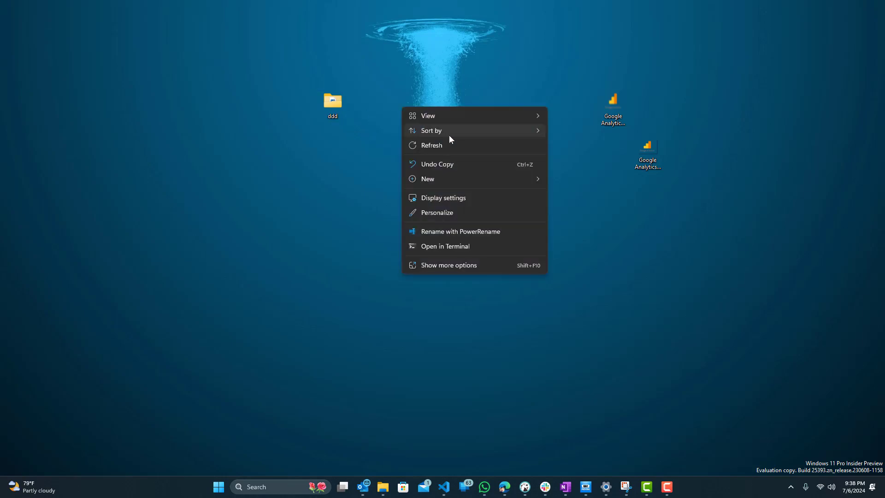
pyautogui.click(458, 147)
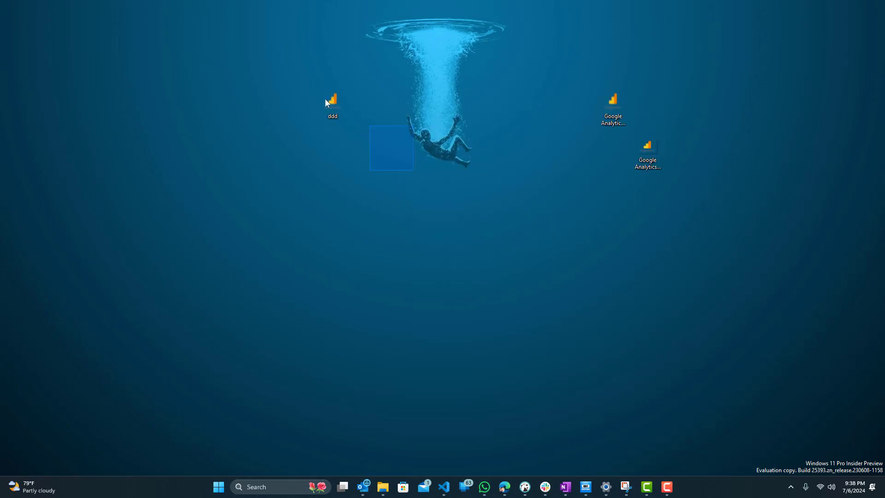
pyautogui.rightClick(427, 101)
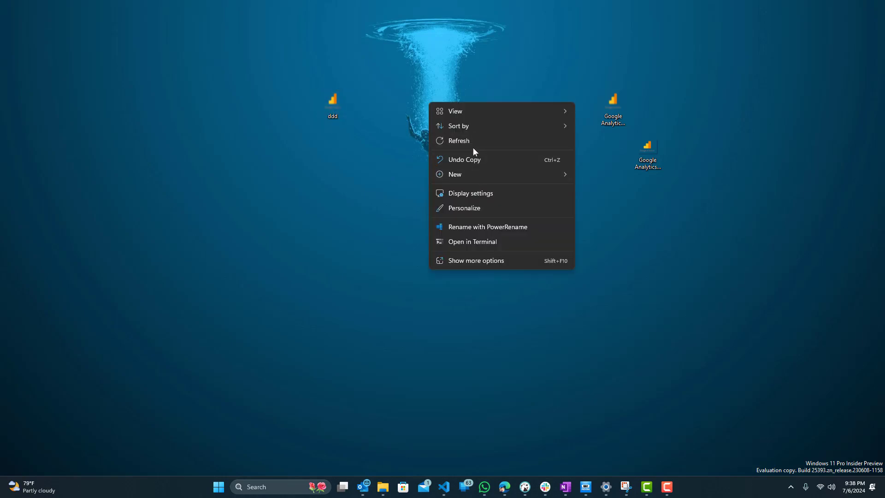
pyautogui.click(473, 145)
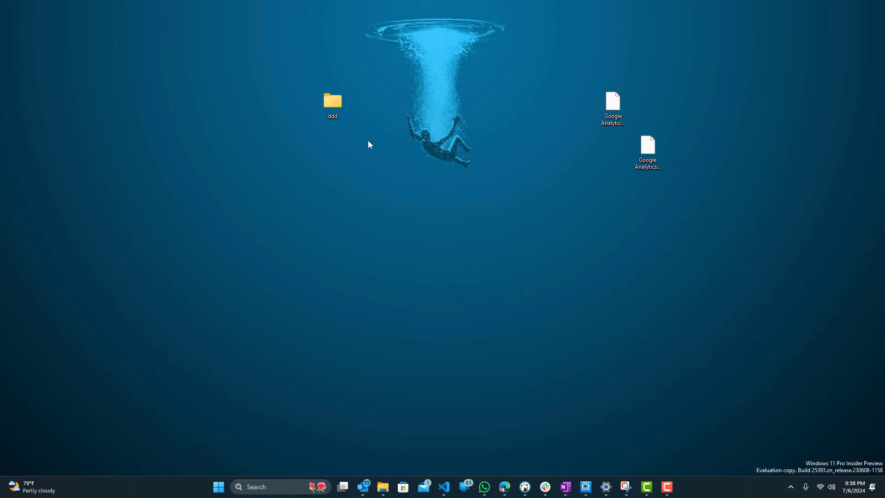
pyautogui.moveTo(368, 140); pyautogui.dragTo(330, 176)
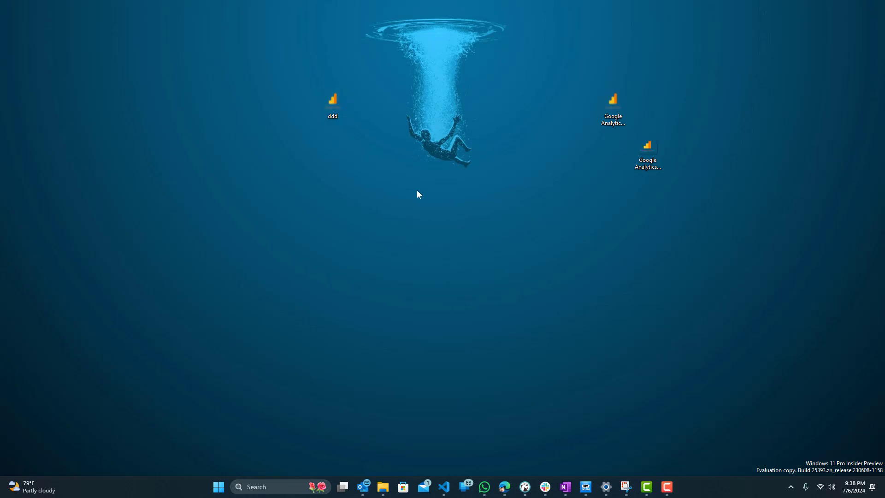
pyautogui.press('super+e')
pyautogui.moveTo(276, 325); pyautogui.dragTo(412, 55)
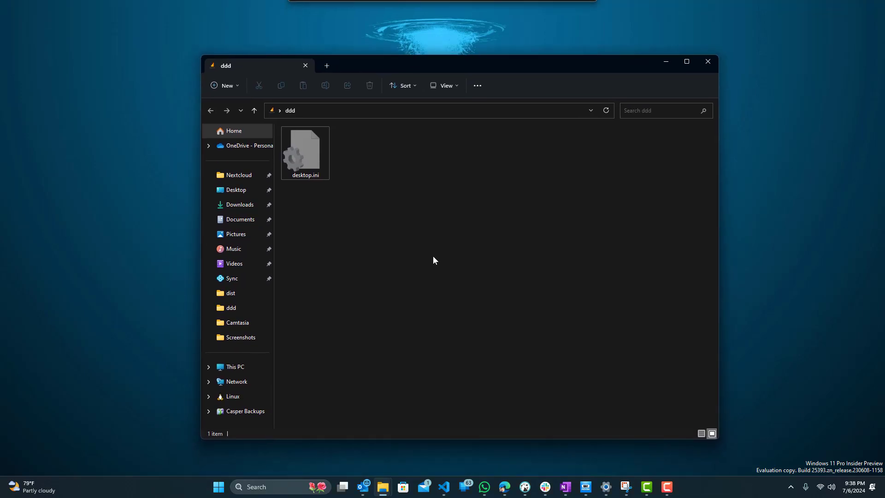
pyautogui.click(319, 150)
pyautogui.click(460, 167)
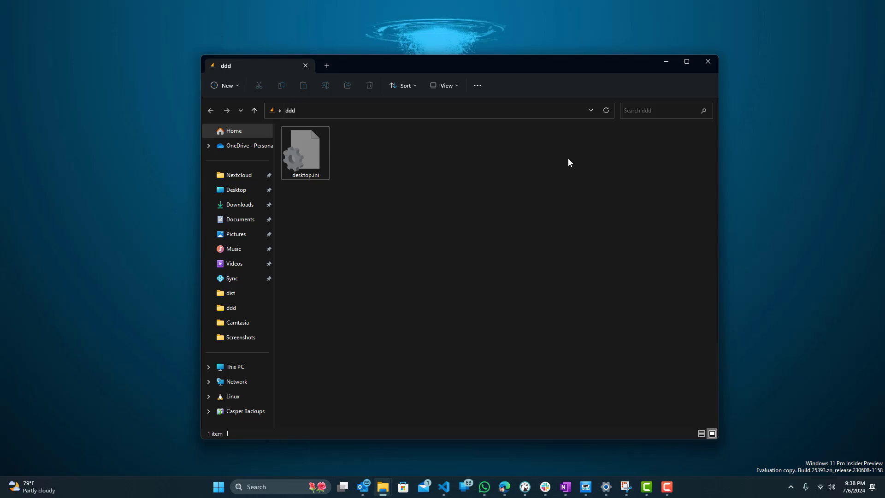
pyautogui.click(712, 63)
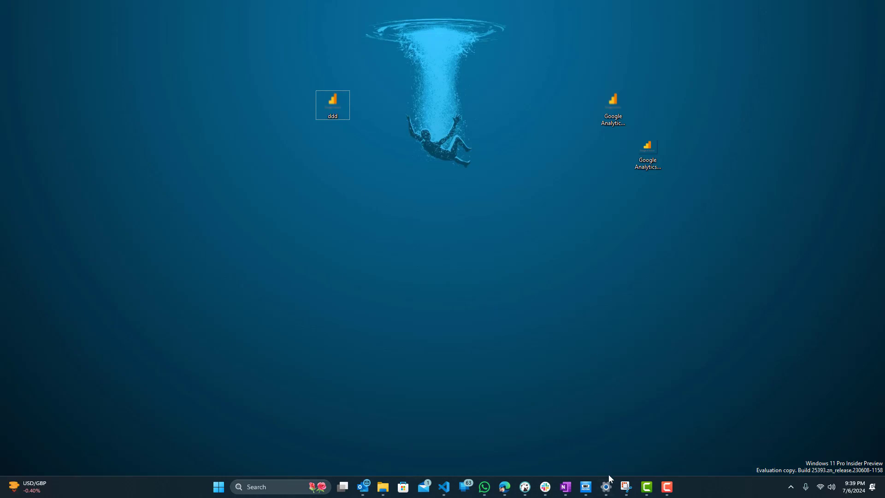
# Go to Personalization > Themes and open Desktop icon settings
pyautogui.click(606, 487)
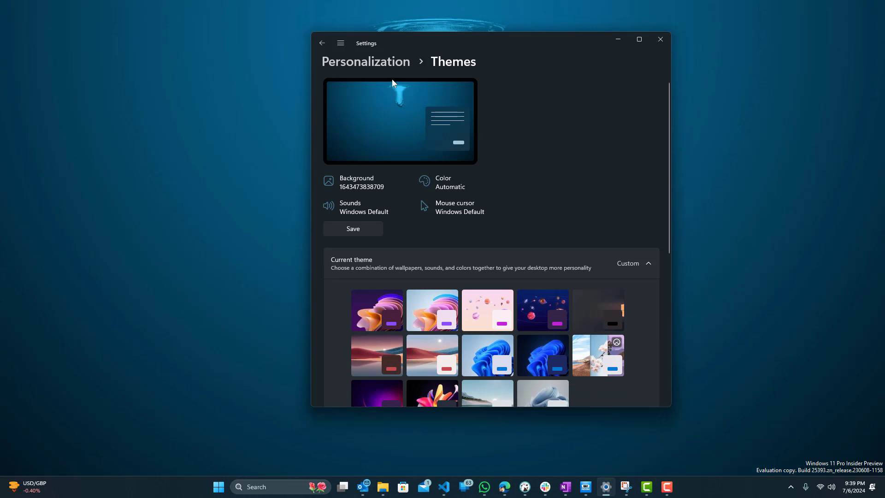
pyautogui.scroll(-4, 545, 119)
pyautogui.scroll(-2, 543, 117)
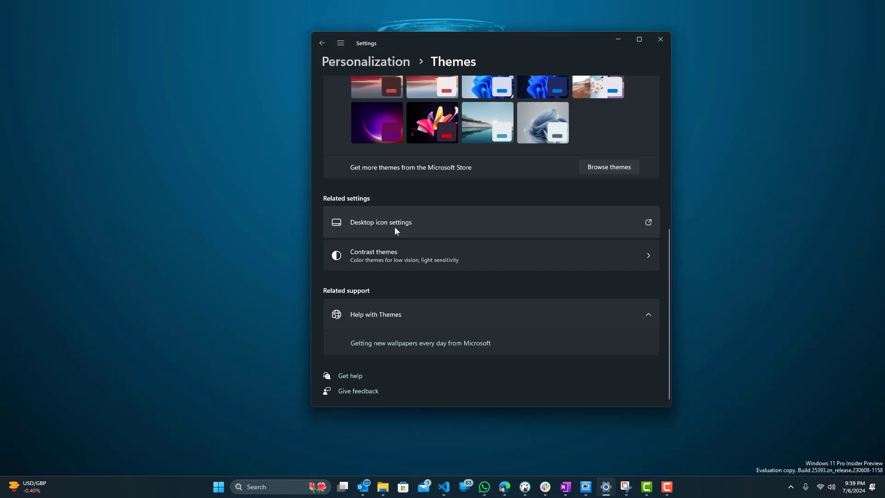
pyautogui.click(415, 224)
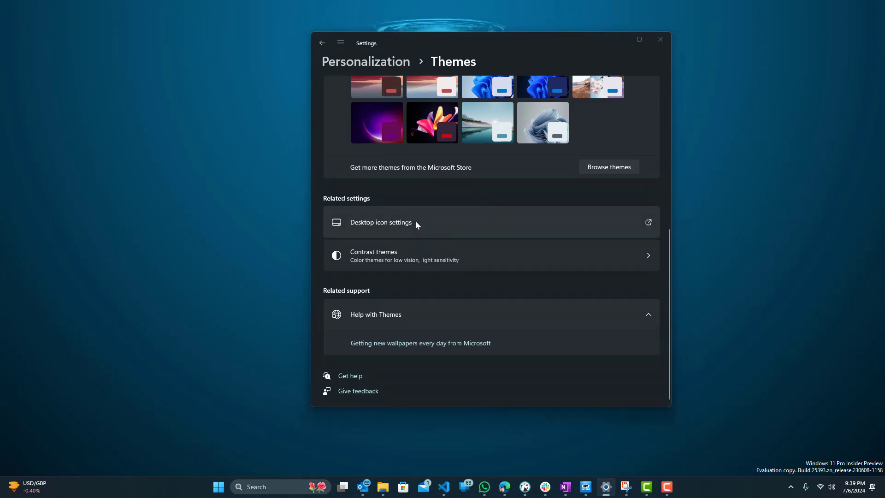
# Select each system icon in Desktop Icon Settings: This PC, Recycle Bin, Network
pyautogui.click(219, 178)
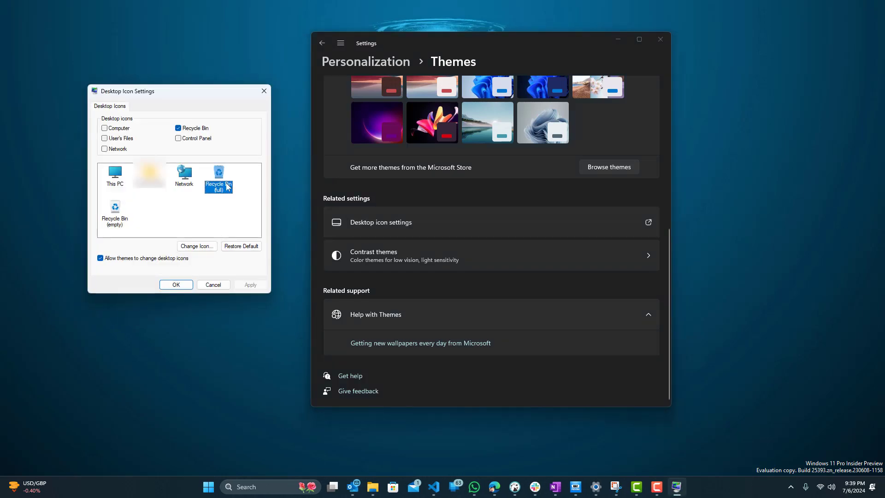
pyautogui.click(114, 175)
pyautogui.click(115, 211)
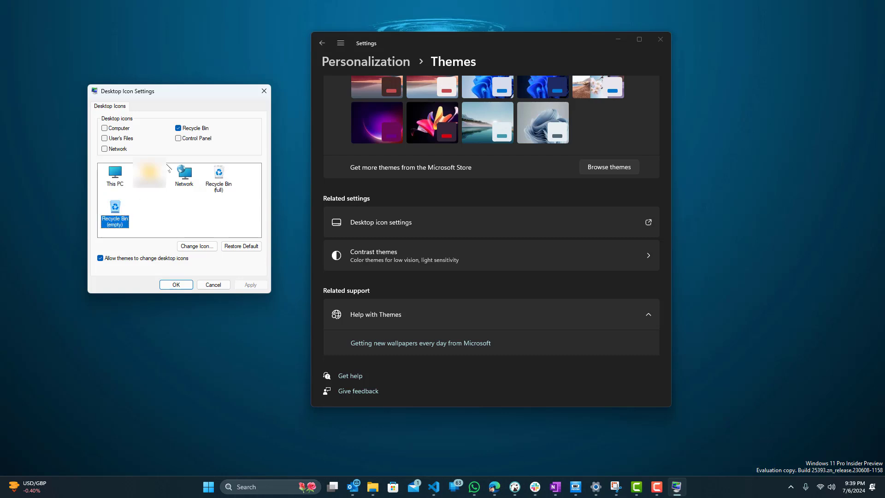
pyautogui.click(149, 174)
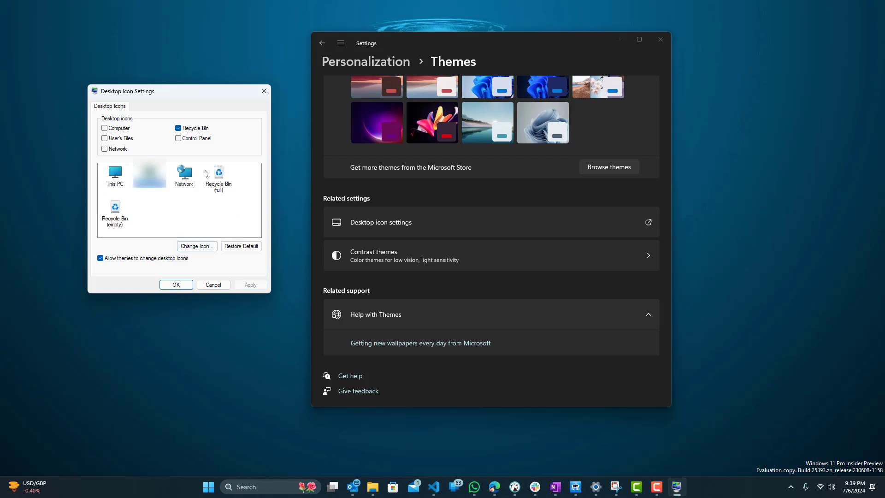
pyautogui.click(193, 175)
pyautogui.click(220, 178)
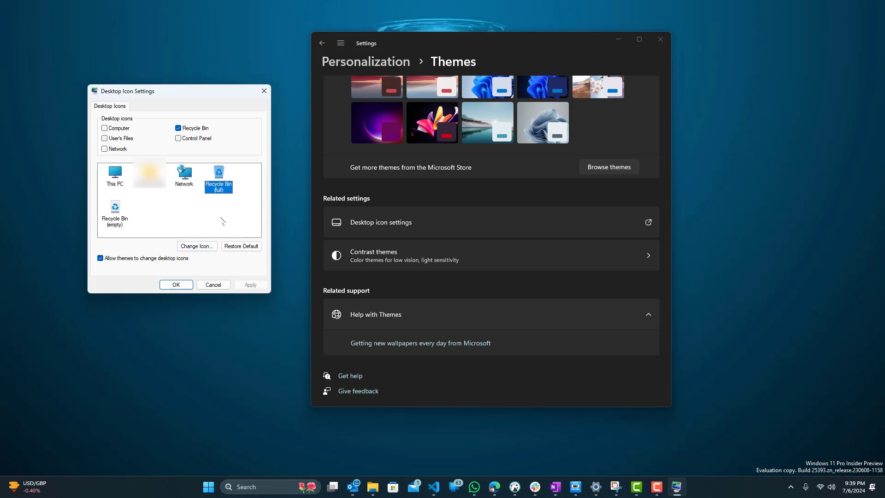
# Browse alternative icons for the full Recycle Bin, cancel unchanged, and clear the selection
pyautogui.click(198, 246)
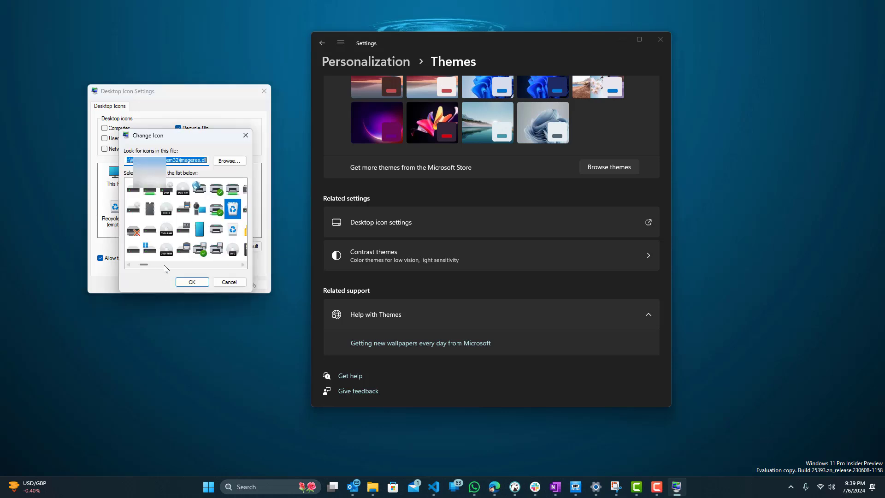
pyautogui.scroll(-2, 166, 265)
pyautogui.click(232, 282)
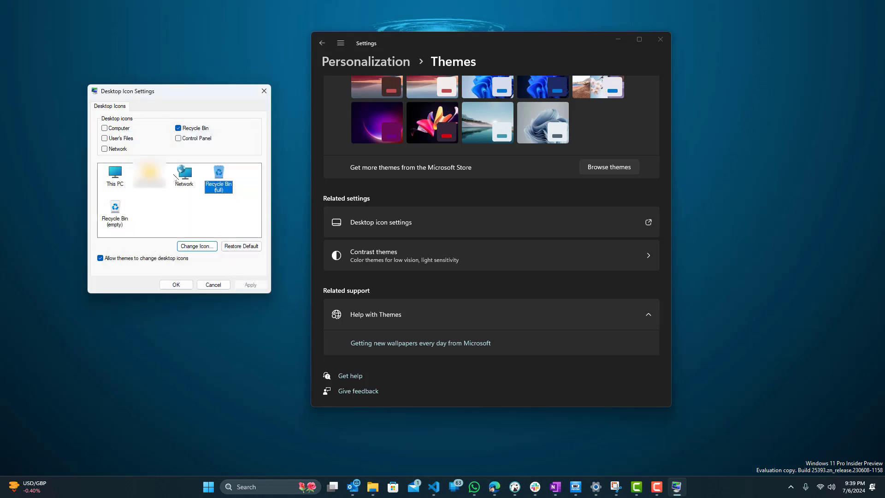
pyautogui.click(157, 219)
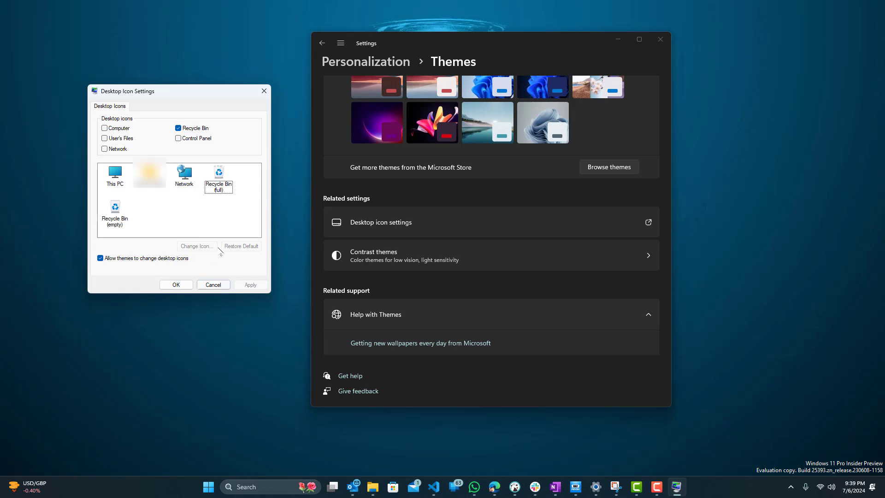
pyautogui.click(655, 40)
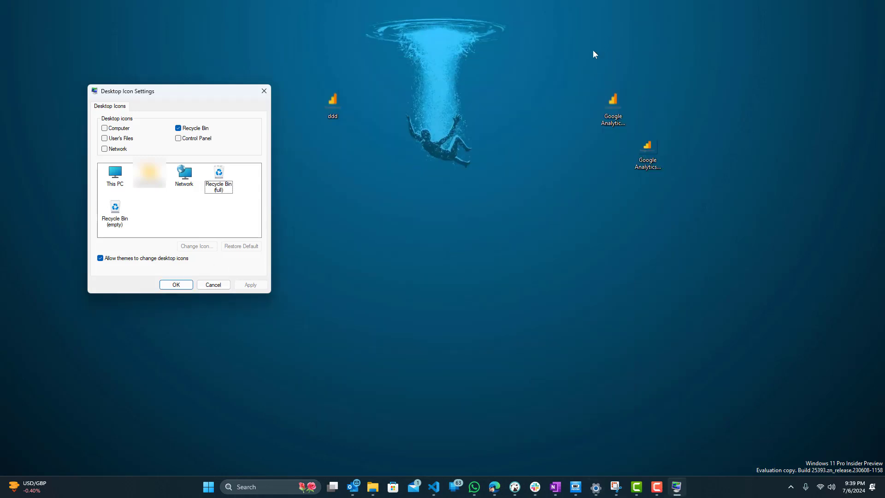